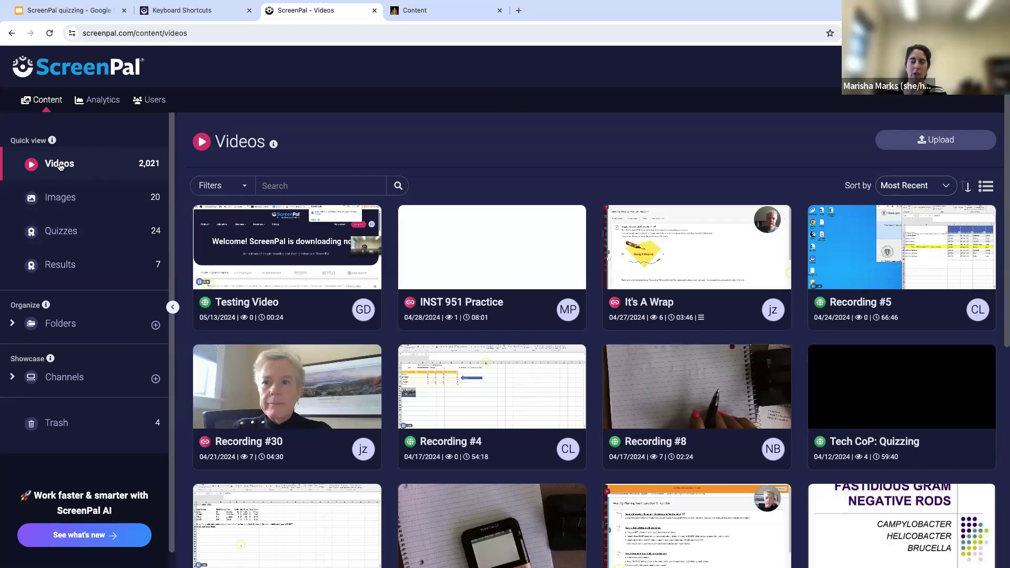
# Step: Create a new quiz from the video Testing Video, found by searching titles for "testing", and pause the video's playback
pyautogui.click(62, 233)
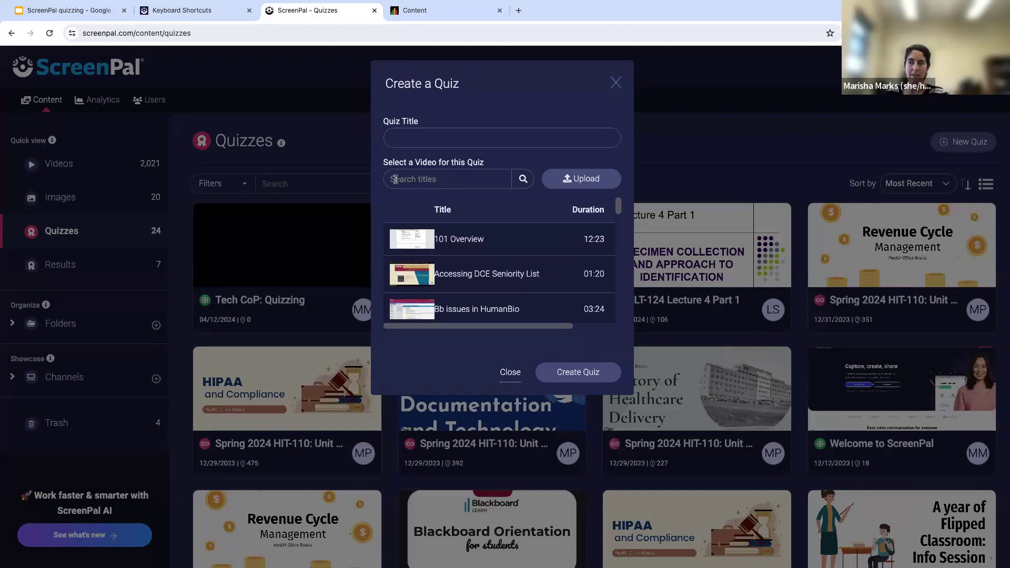
pyautogui.click(396, 179)
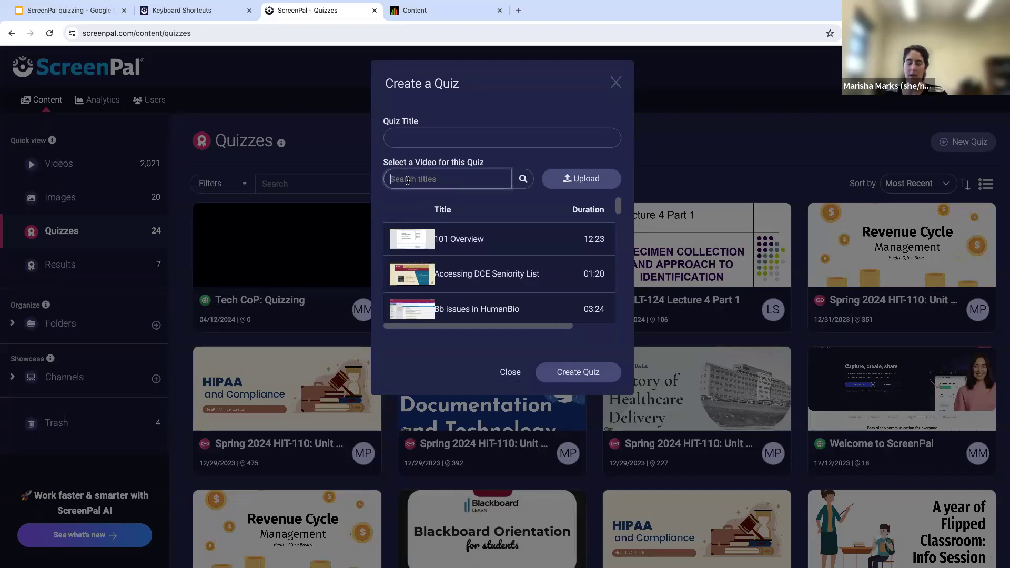
pyautogui.write('testing')
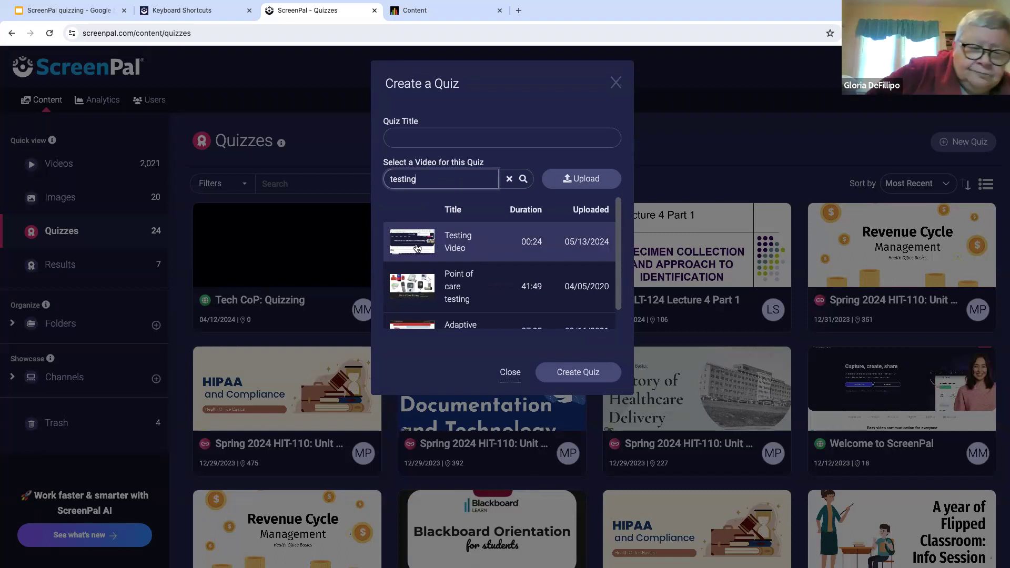
pyautogui.click(433, 246)
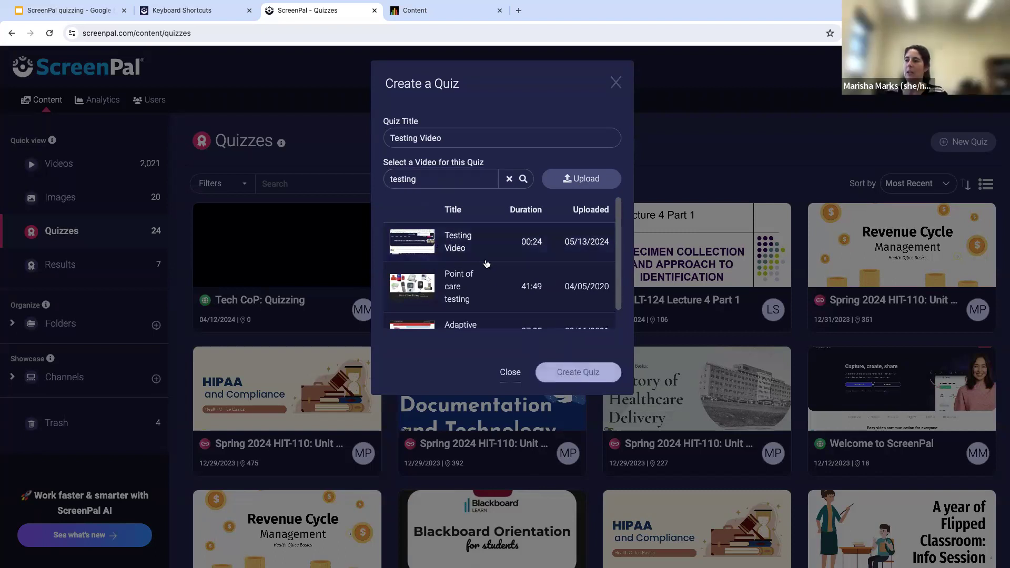
pyautogui.click(582, 377)
pyautogui.click(582, 374)
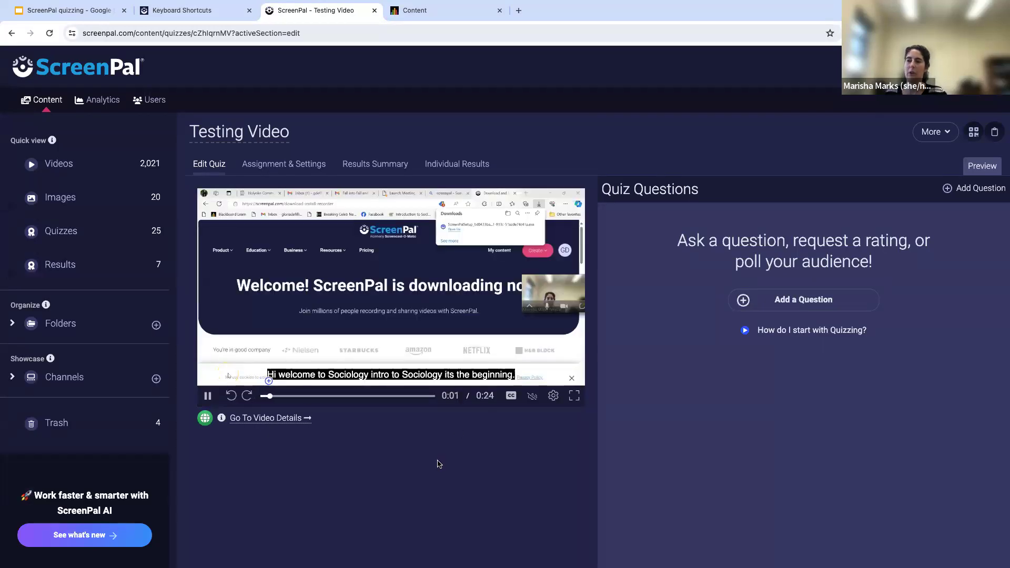
pyautogui.click(208, 396)
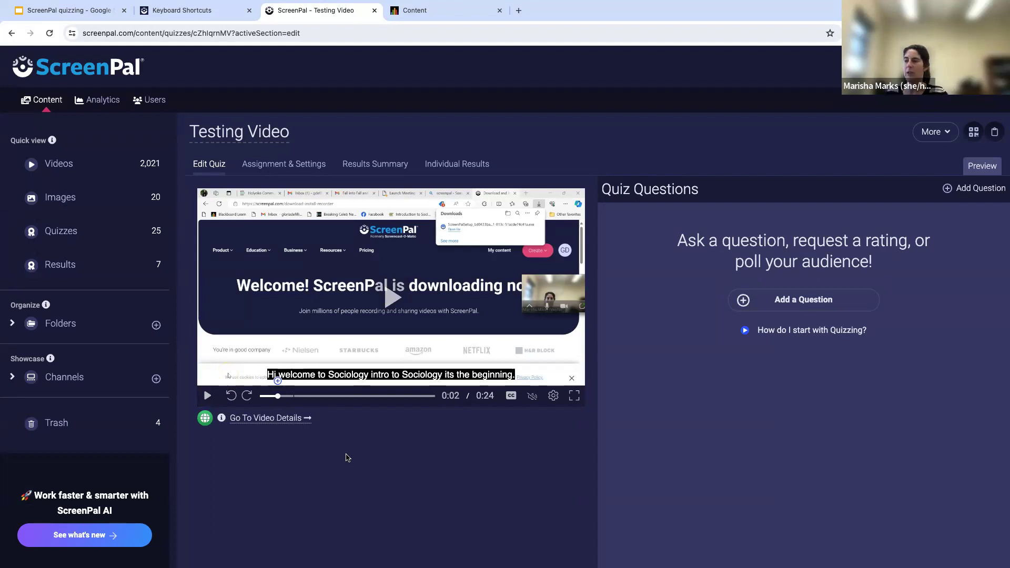
# Step: Add a Multiple Choice question to the quiz and set it to appear at the specific time 00:00:05
pyautogui.click(789, 301)
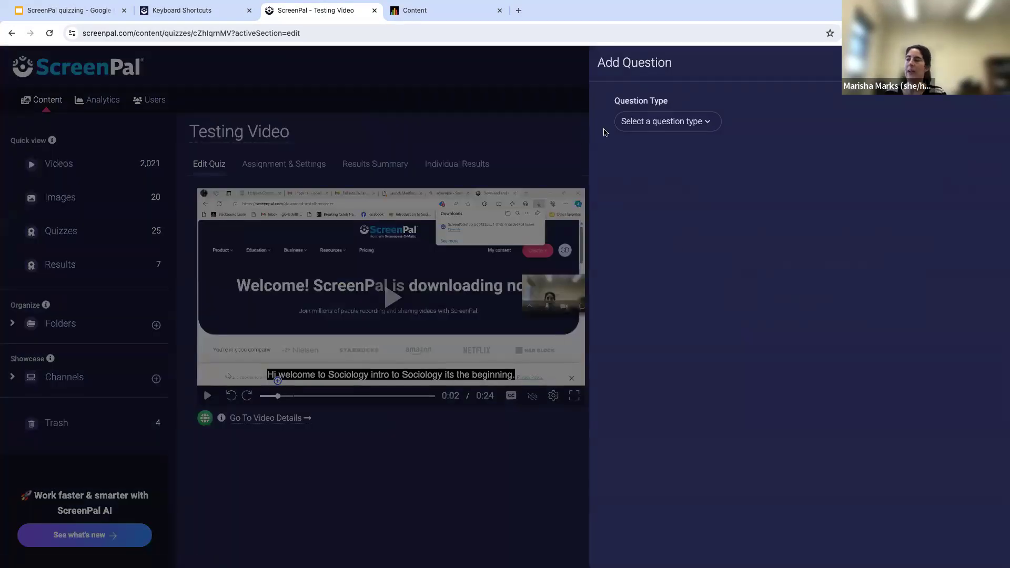
pyautogui.click(704, 124)
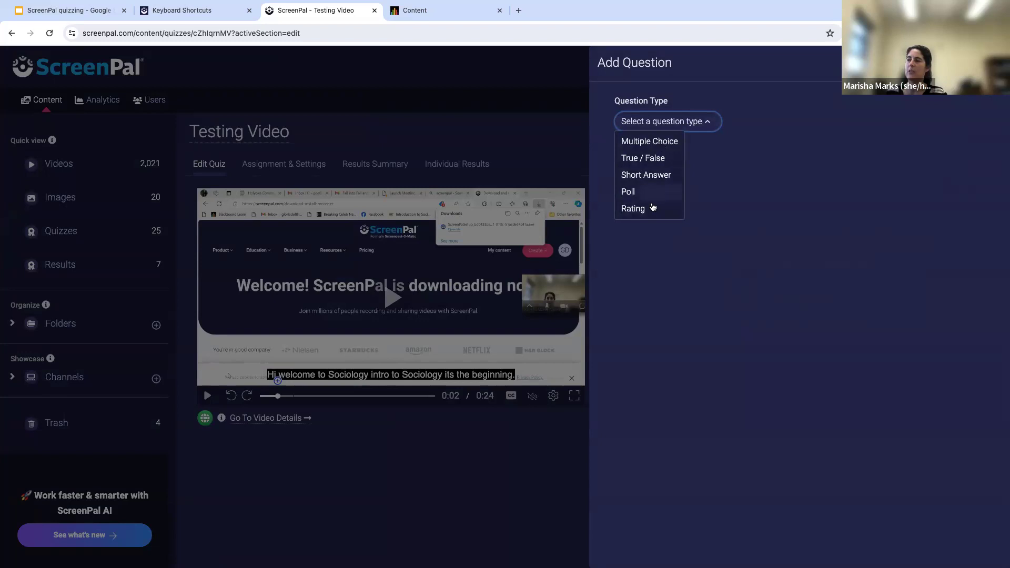
pyautogui.click(660, 143)
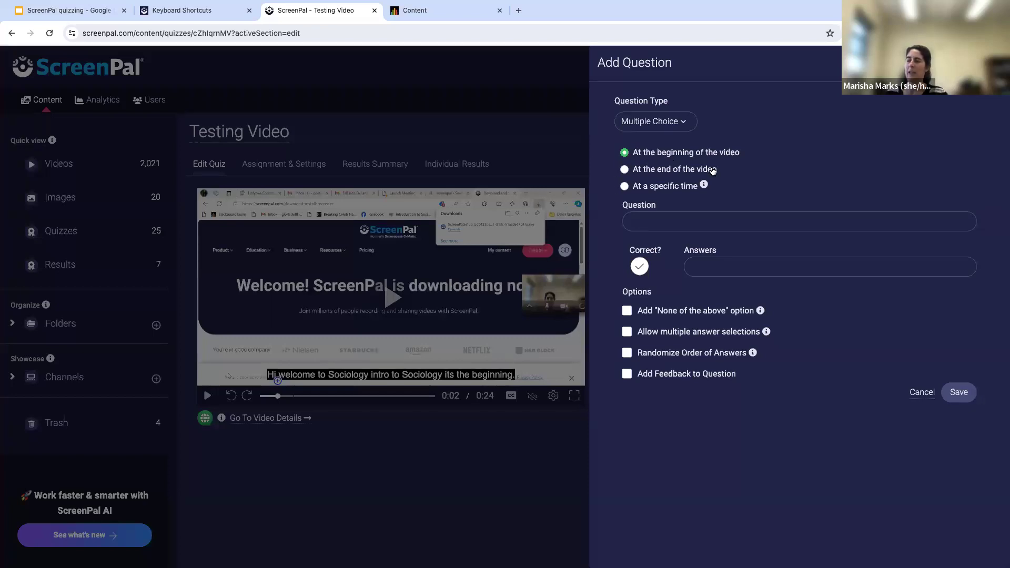
pyautogui.click(624, 186)
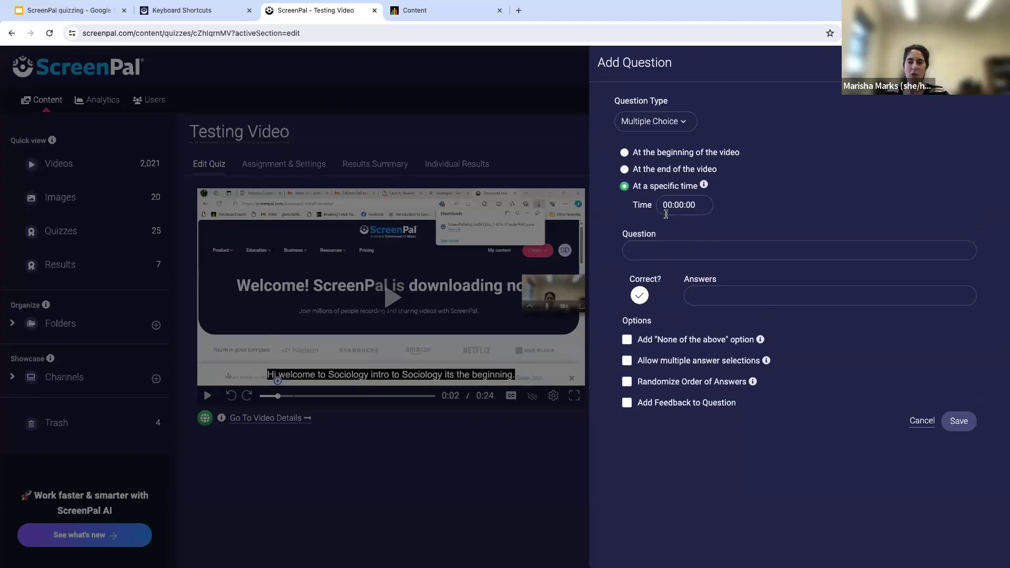
pyautogui.click(680, 205)
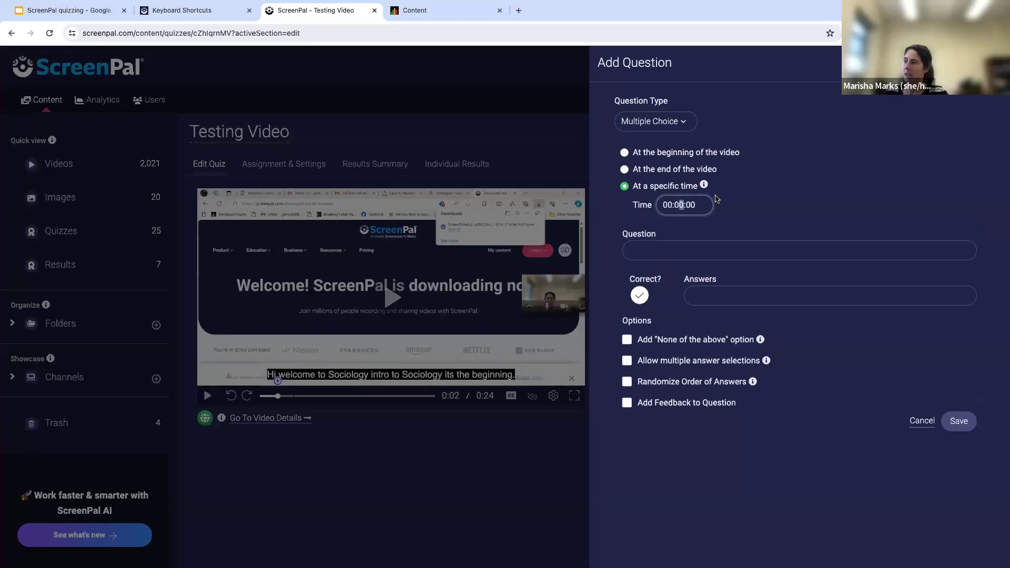
pyautogui.click(691, 205)
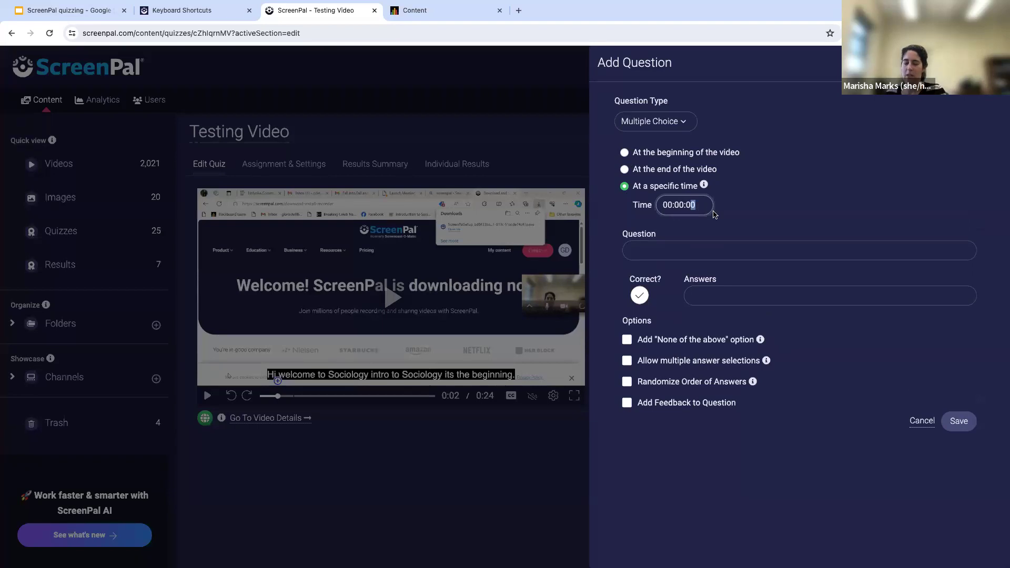
pyautogui.write('5')
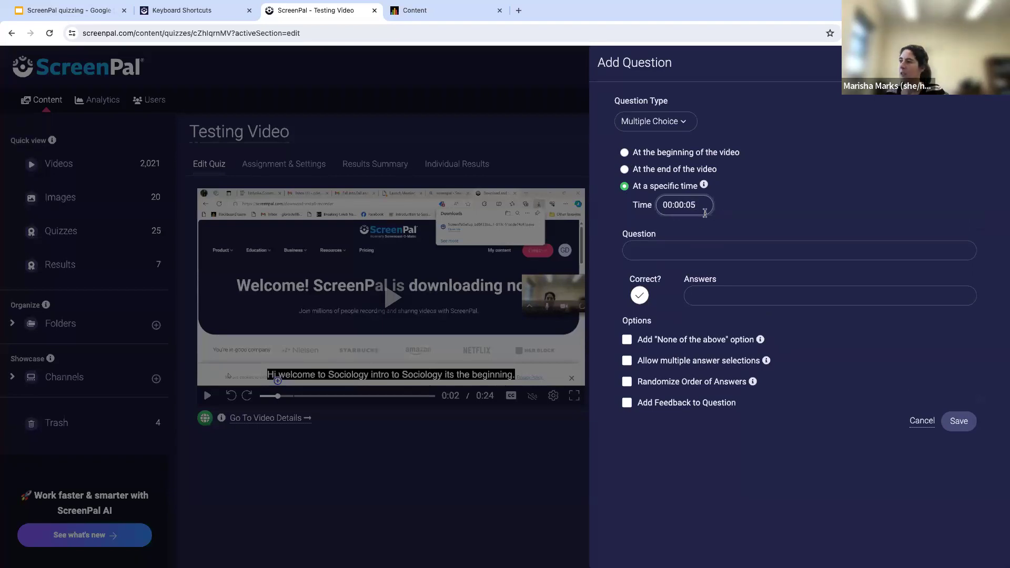
# Step: Enter the question "what is sociology" with the answer choices "study" and "term"
pyautogui.click(651, 248)
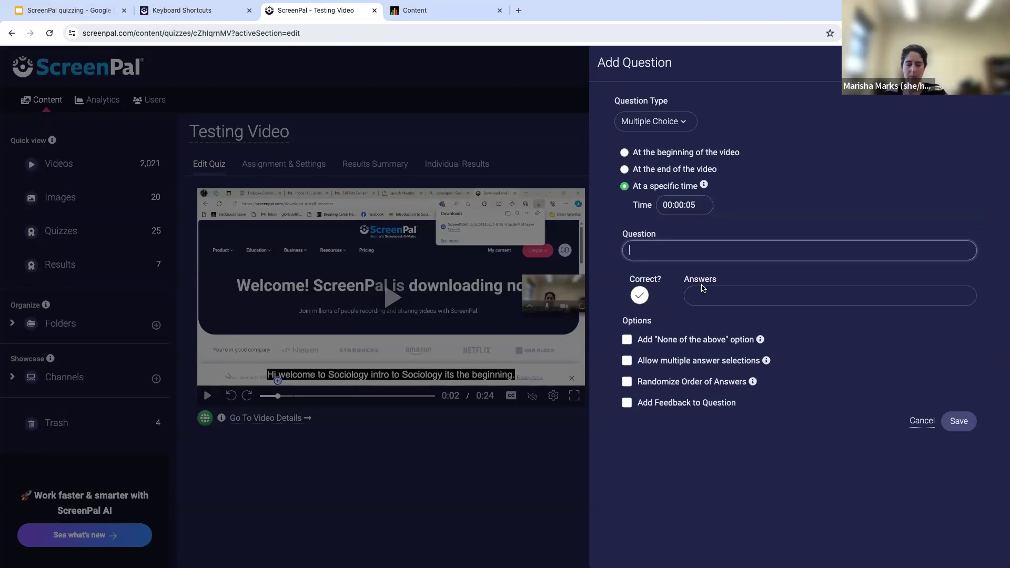
pyautogui.write('wha')
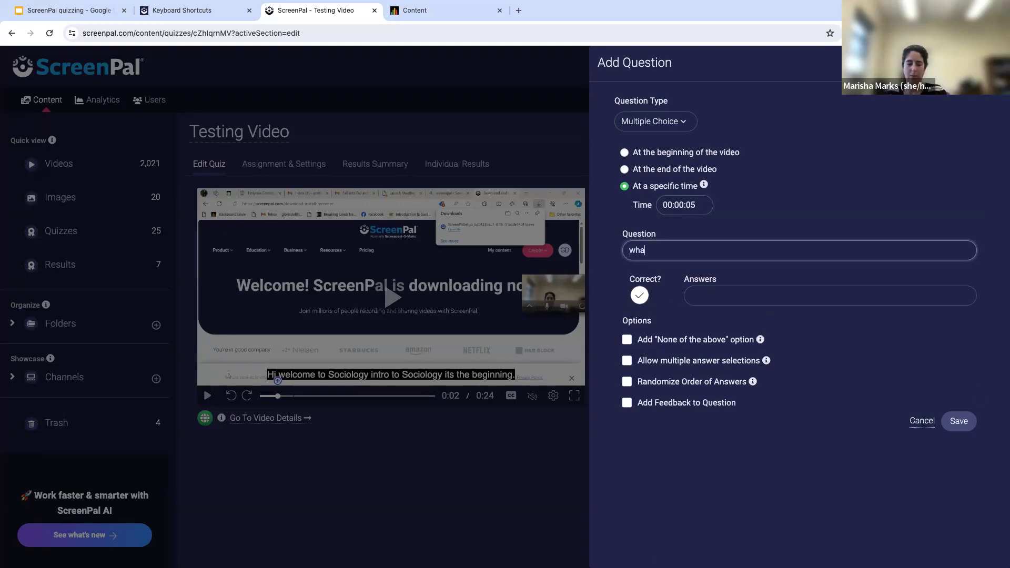
pyautogui.write('t is sociology')
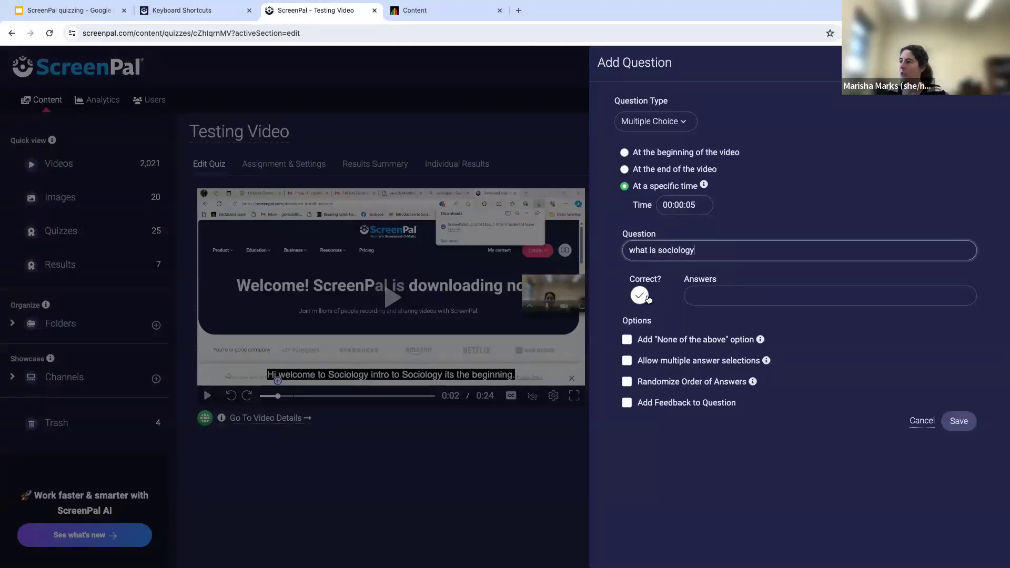
pyautogui.click(747, 296)
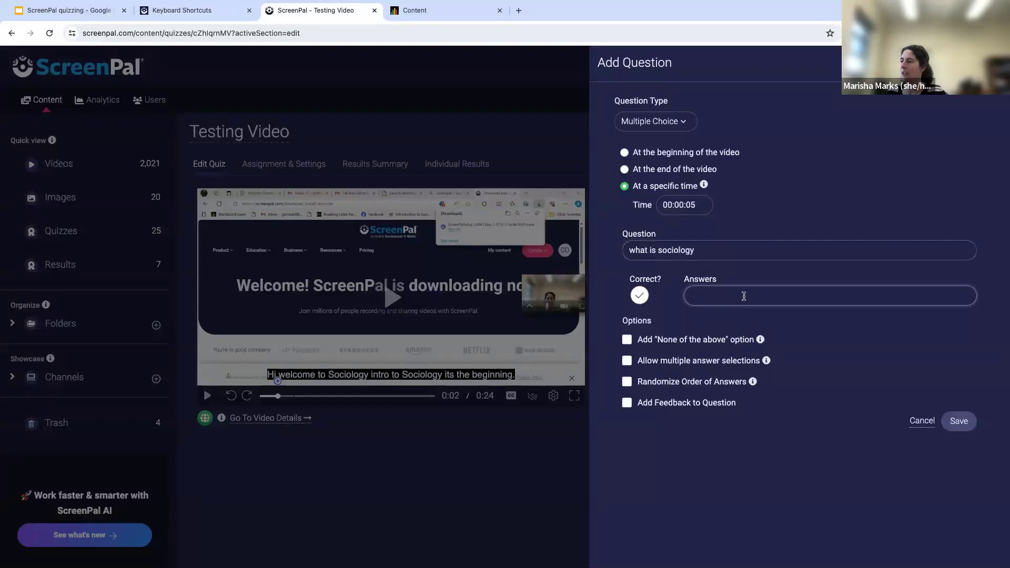
pyautogui.write('study')
pyautogui.click(704, 317)
pyautogui.write('term')
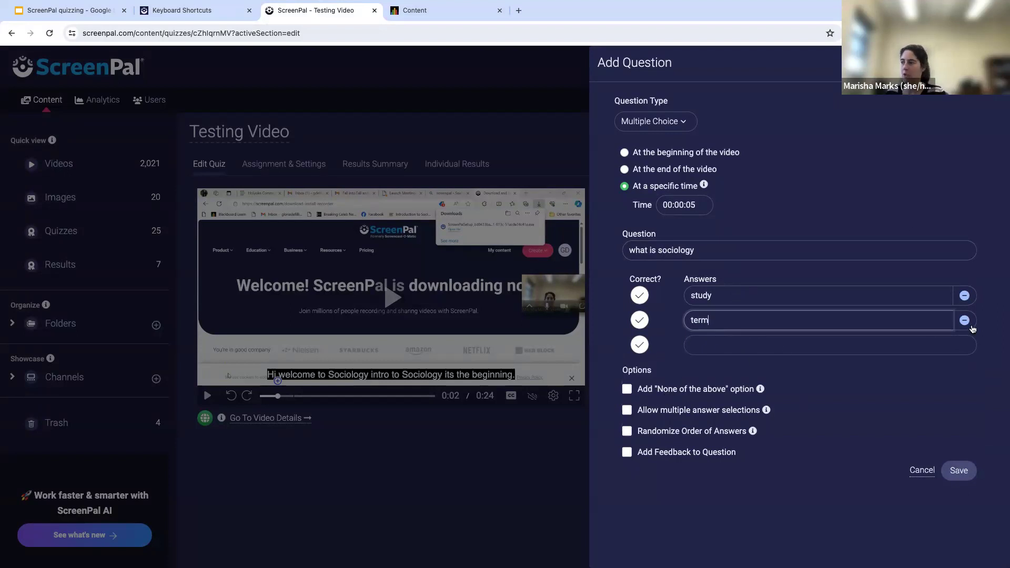
# Step: Allow multiple answer selections and mark both "term" and "study" as correct
pyautogui.click(640, 320)
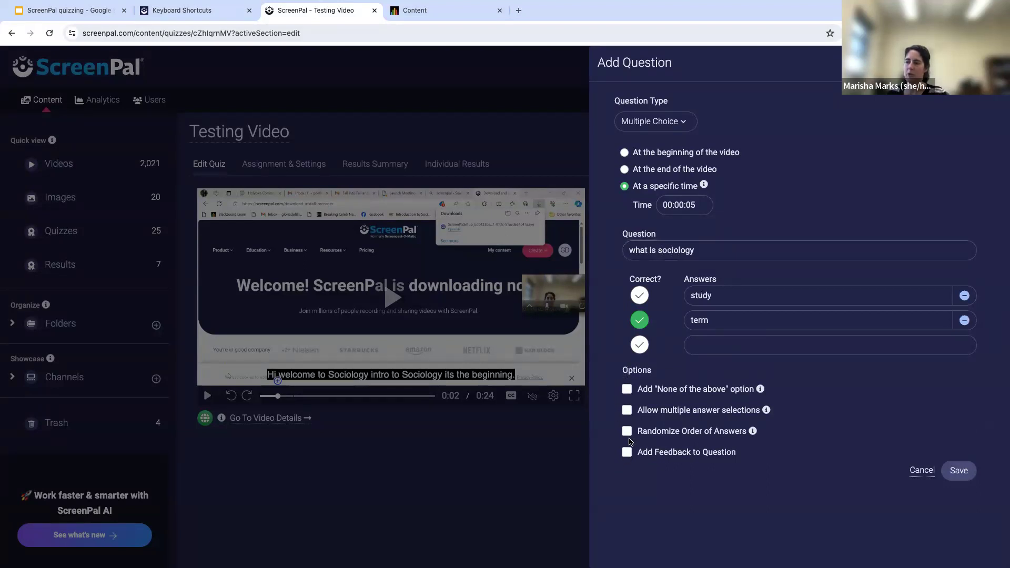
pyautogui.click(627, 411)
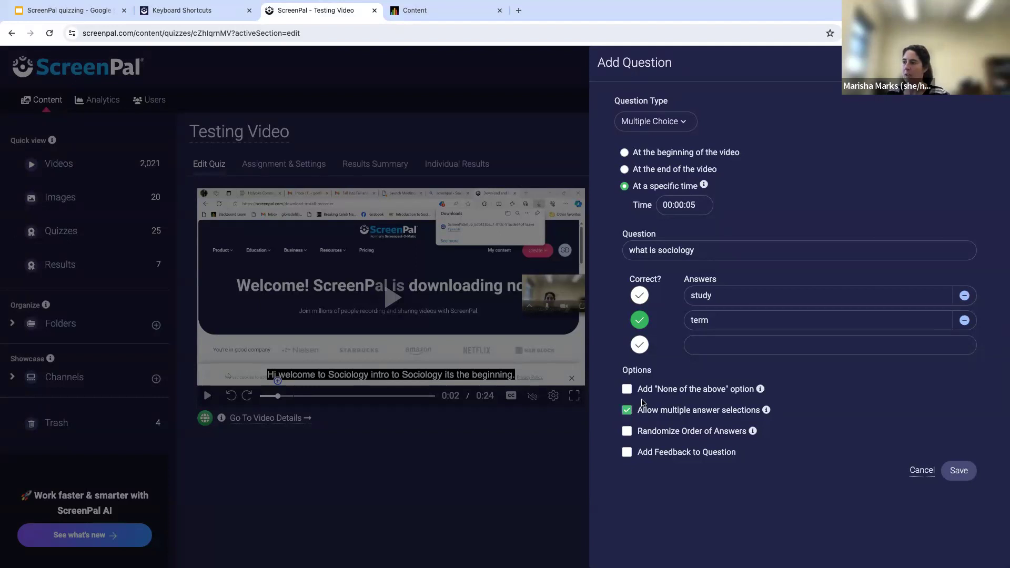
pyautogui.click(639, 296)
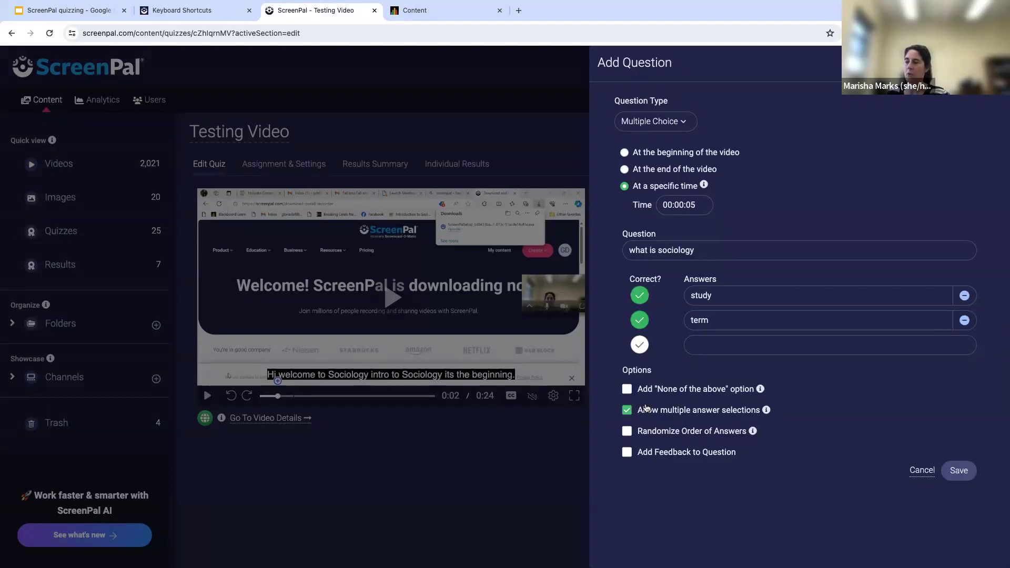
# Step: Add feedback "well done!" for correct and "please review" for incorrect answers, and save the question
pyautogui.click(628, 455)
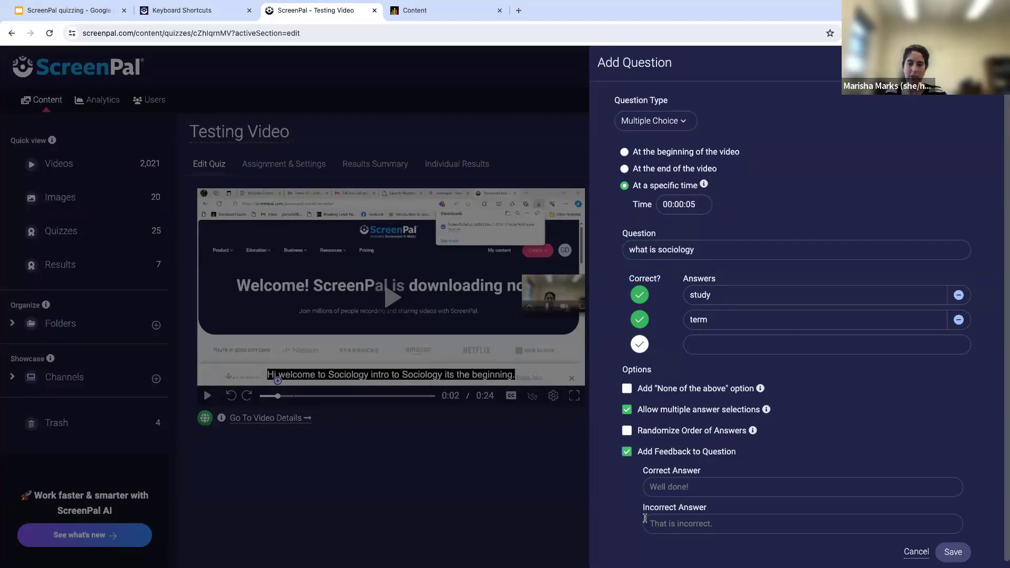
pyautogui.click(954, 553)
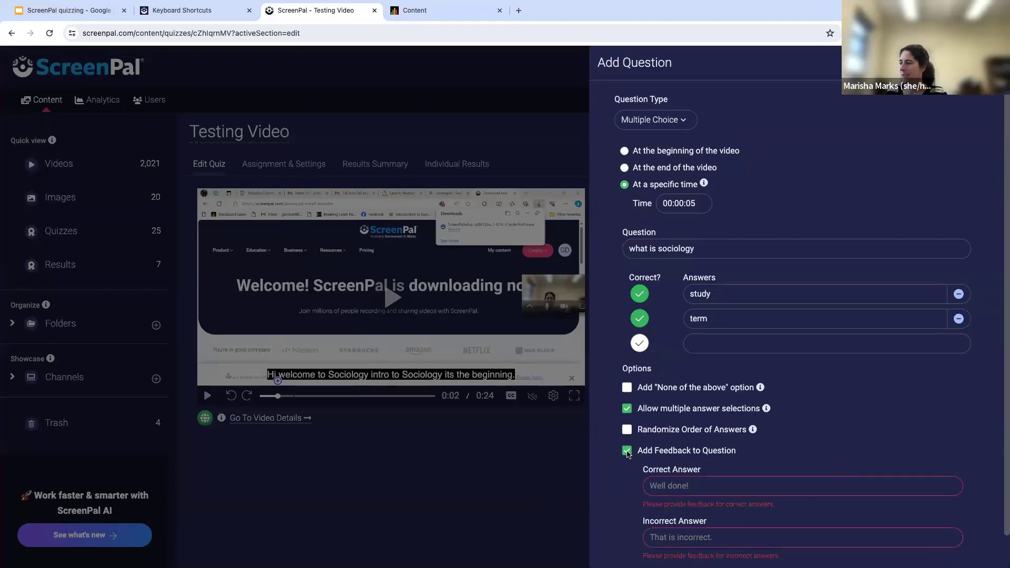
pyautogui.write('well done!')
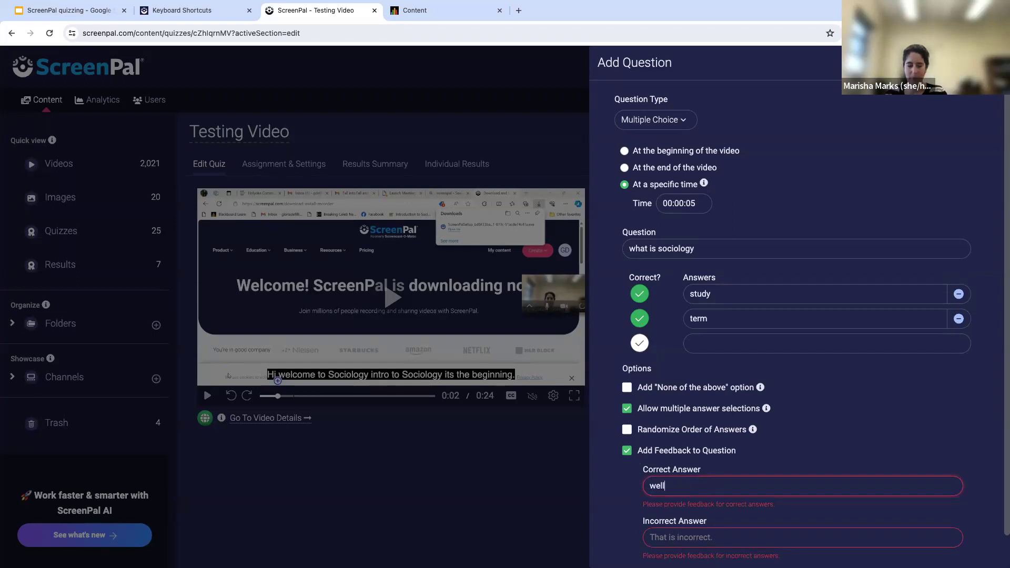
pyautogui.click(693, 537)
pyautogui.write('please review')
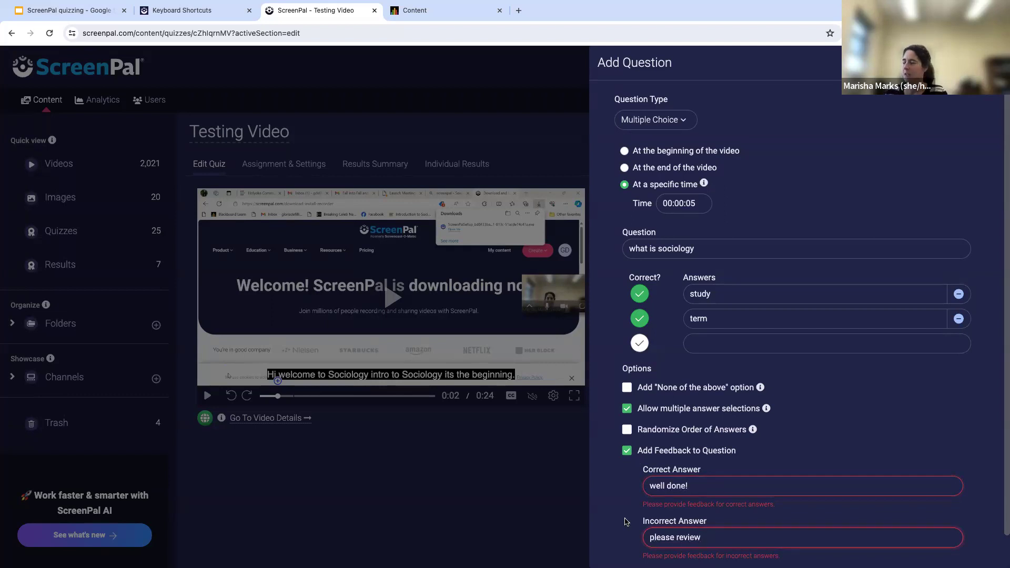
pyautogui.scroll(-1, 626, 521)
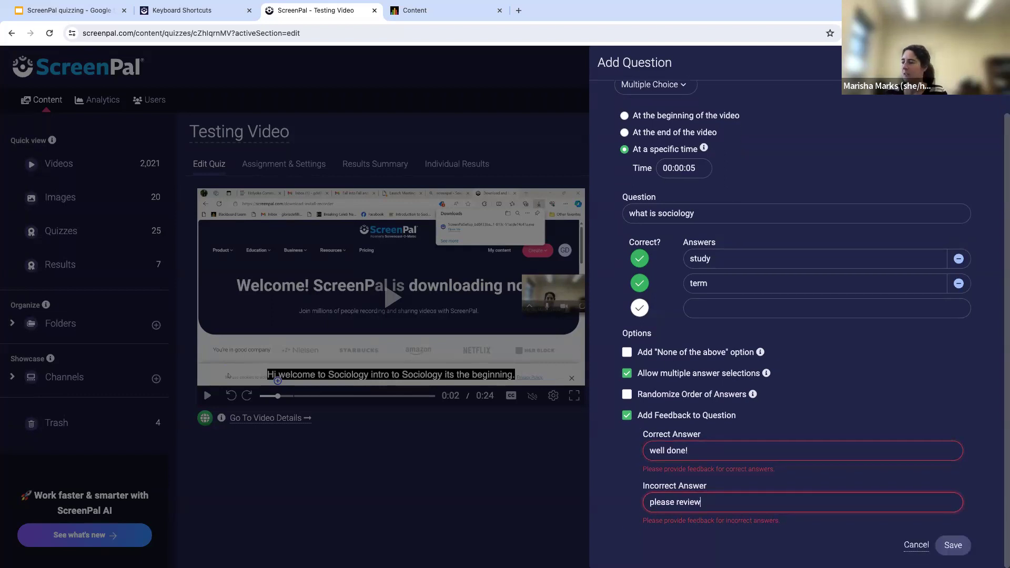
pyautogui.click(951, 547)
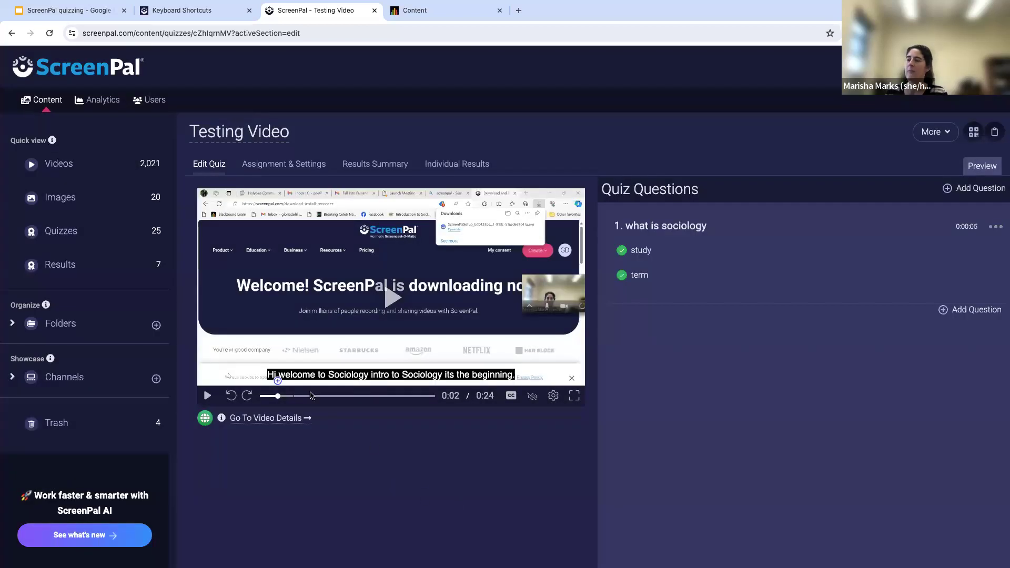
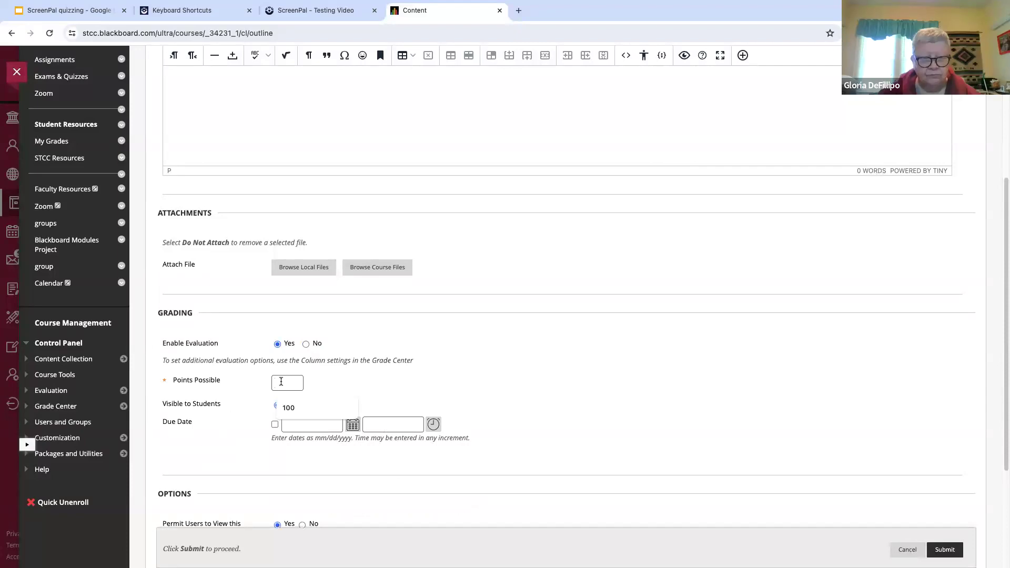
# Step: In Blackboard, set the content item's points possible to 100 and submit the item
pyautogui.write('100')
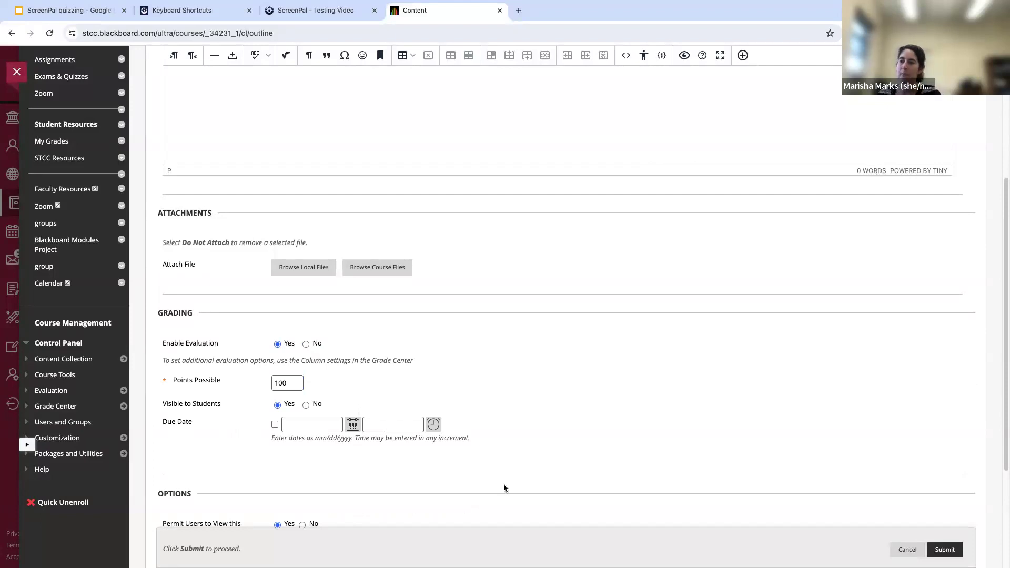
pyautogui.scroll(-3, 503, 484)
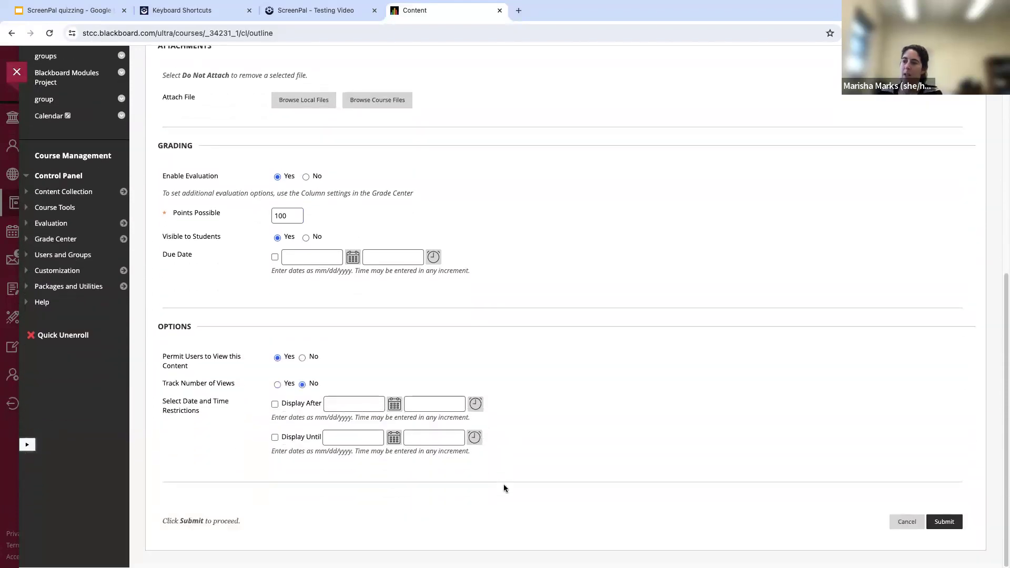
pyautogui.click(944, 521)
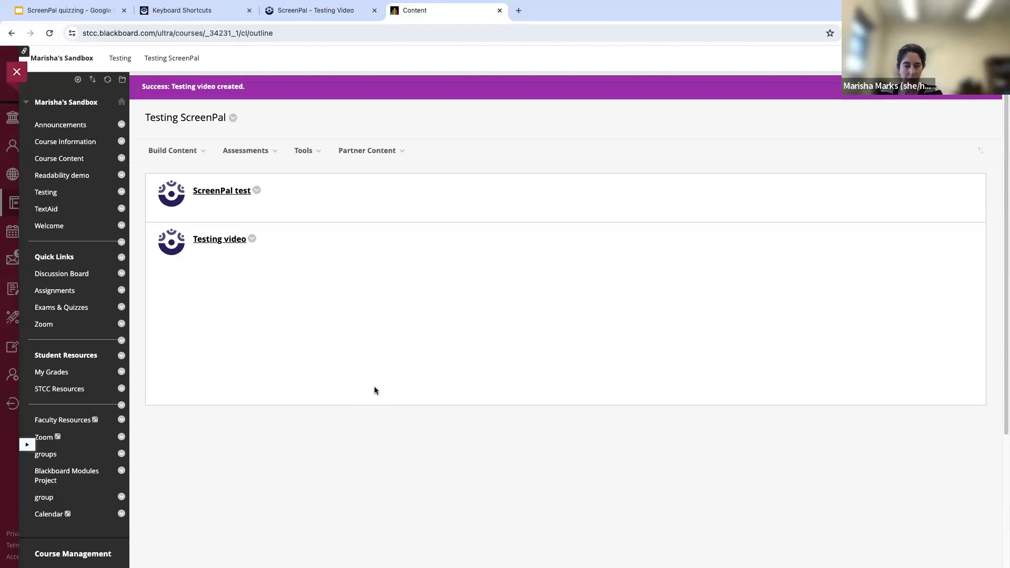
# Step: Open the Testing video item in the Testing ScreenPal folder and choose the Testing Video quiz to share with students
pyautogui.click(210, 241)
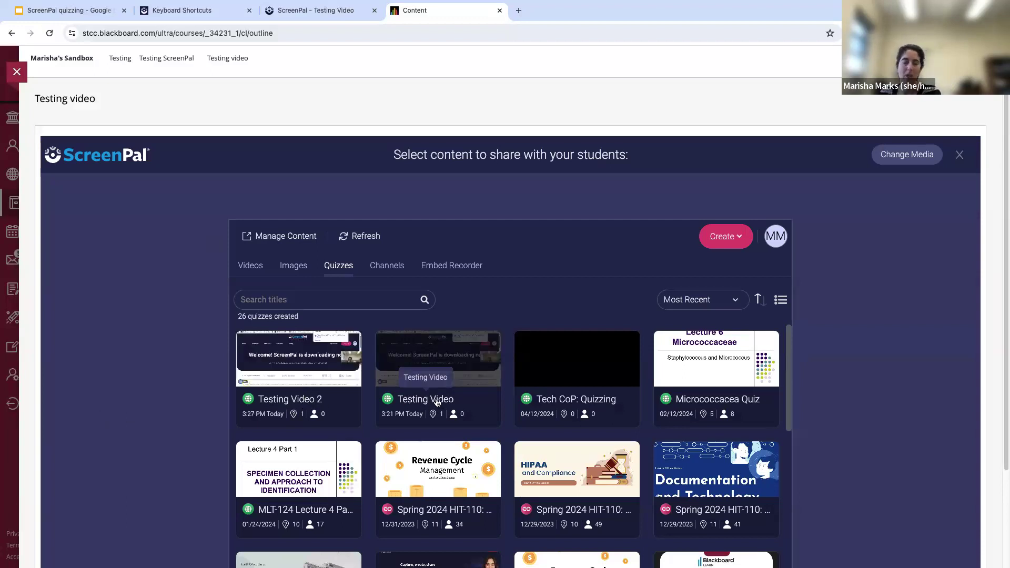
pyautogui.click(430, 366)
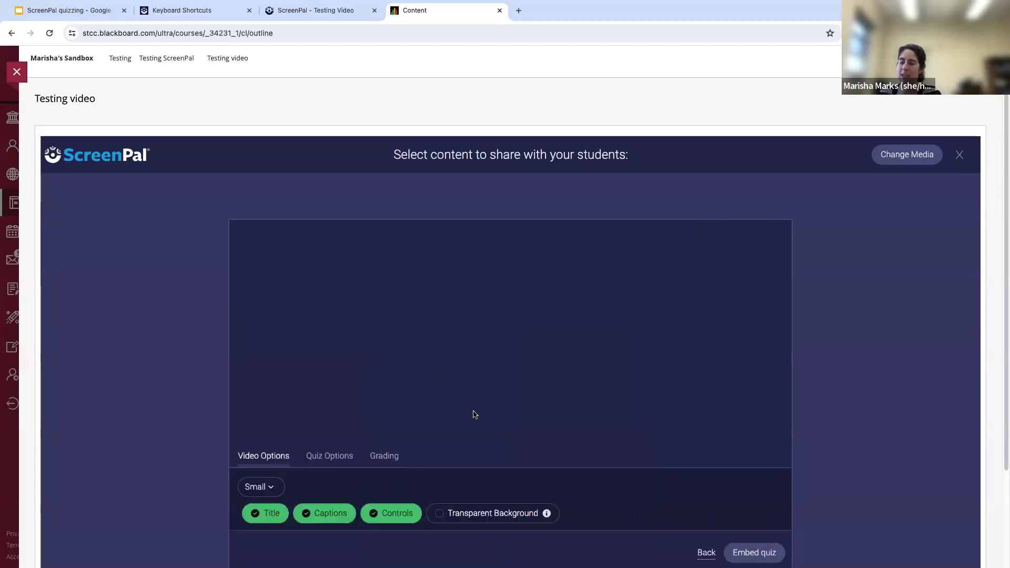
pyautogui.scroll(-2, 475, 414)
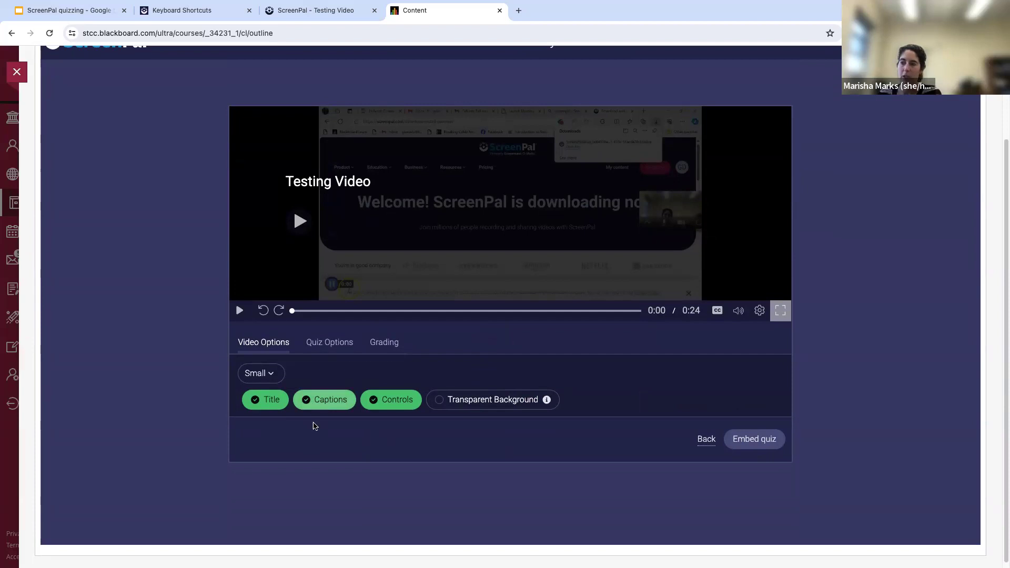
pyautogui.scroll(-1, 319, 418)
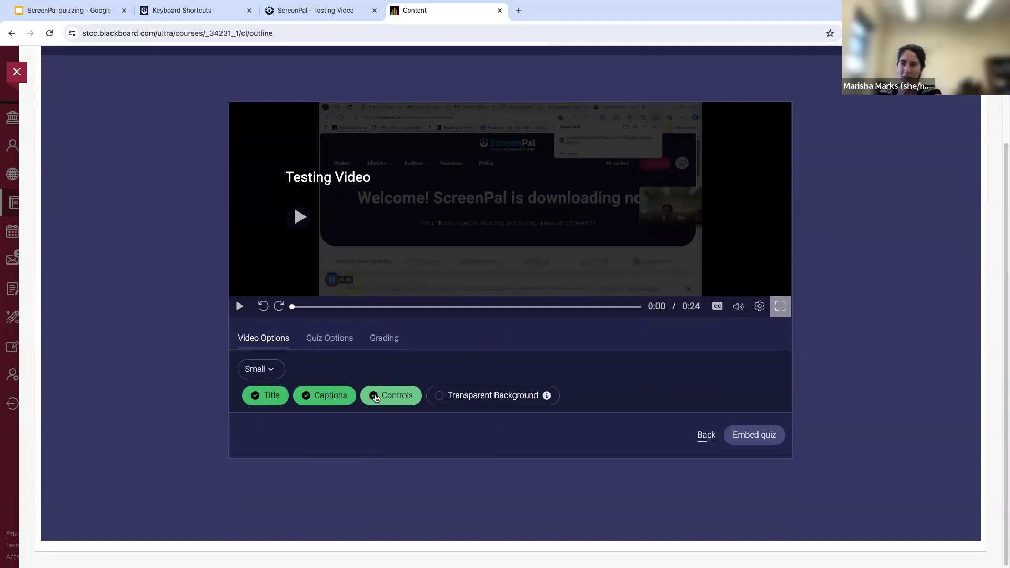
# Step: Embed the Testing Video quiz with question markers shown on the timeline and grading set to auto-sync to the grade book
pyautogui.click(324, 341)
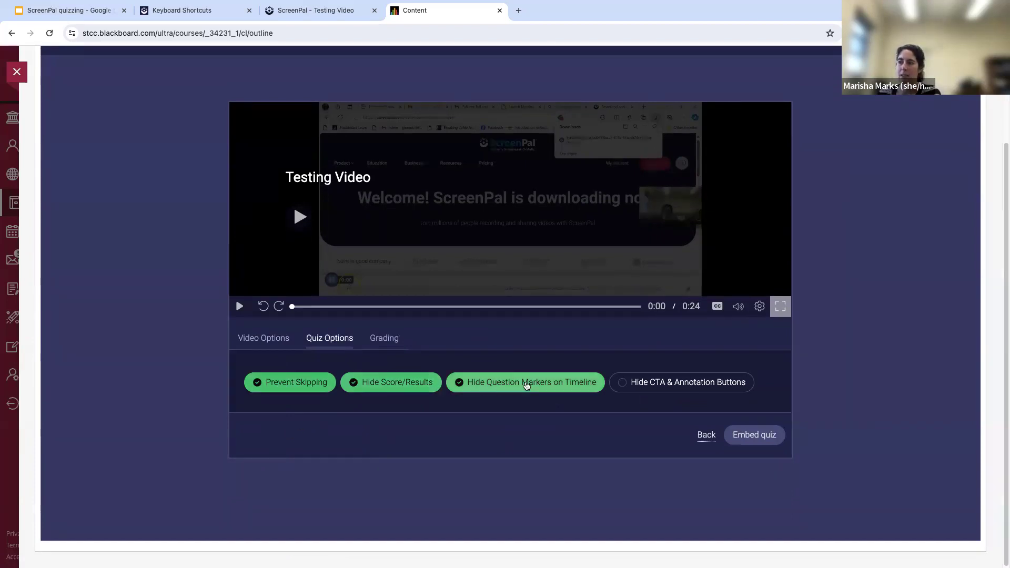
pyautogui.click(463, 388)
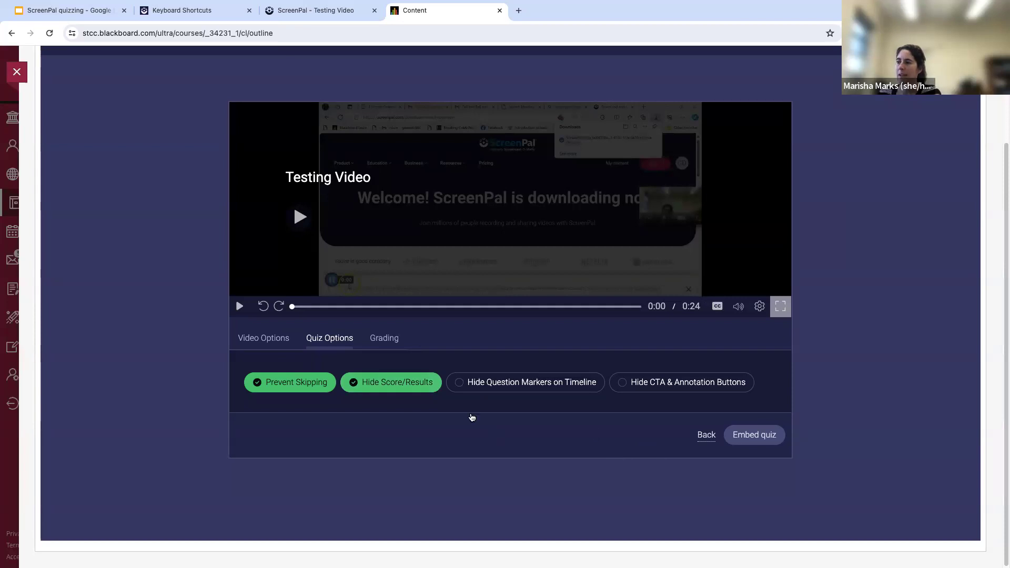
pyautogui.click(383, 339)
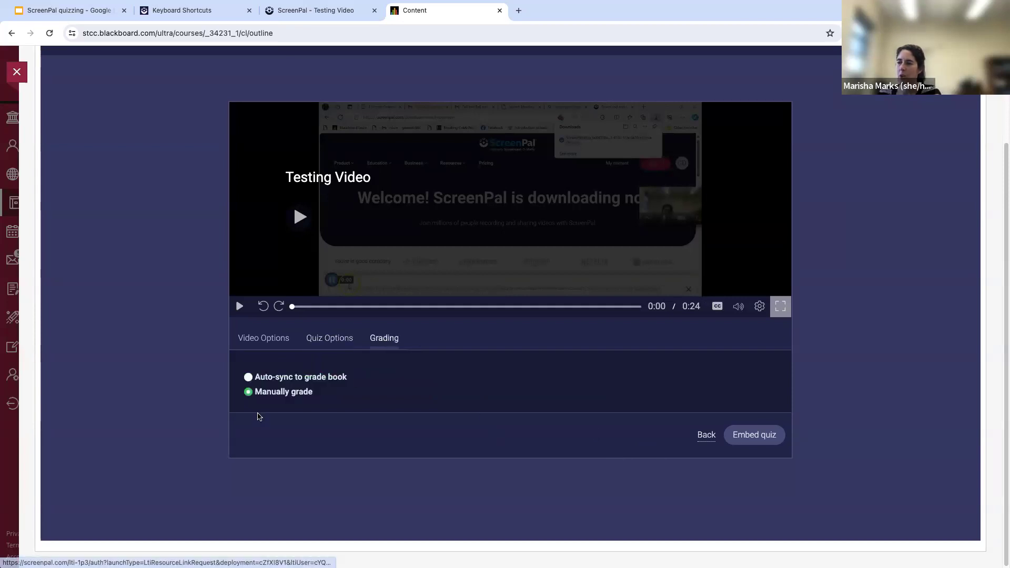
pyautogui.click(248, 378)
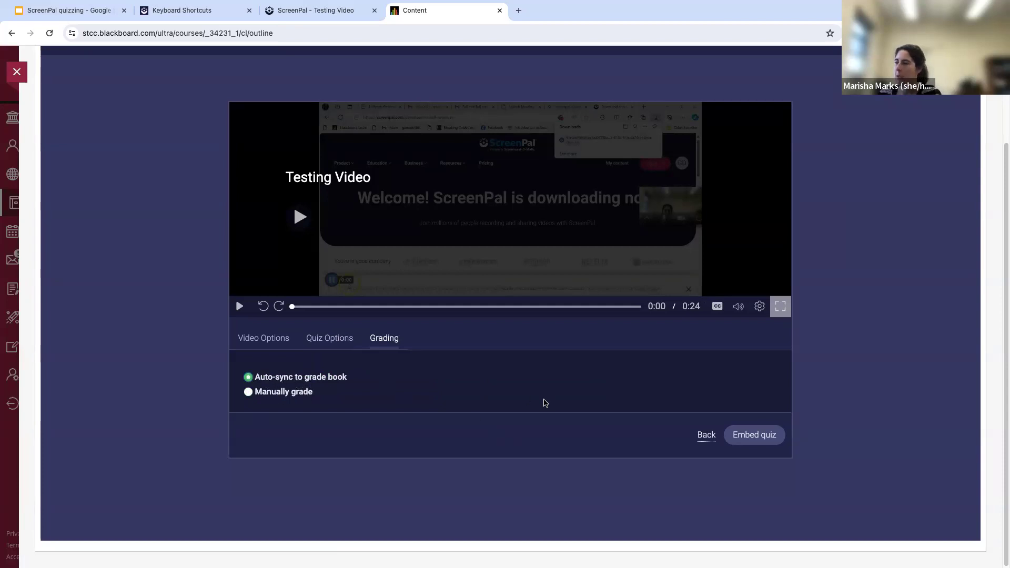
pyautogui.click(754, 438)
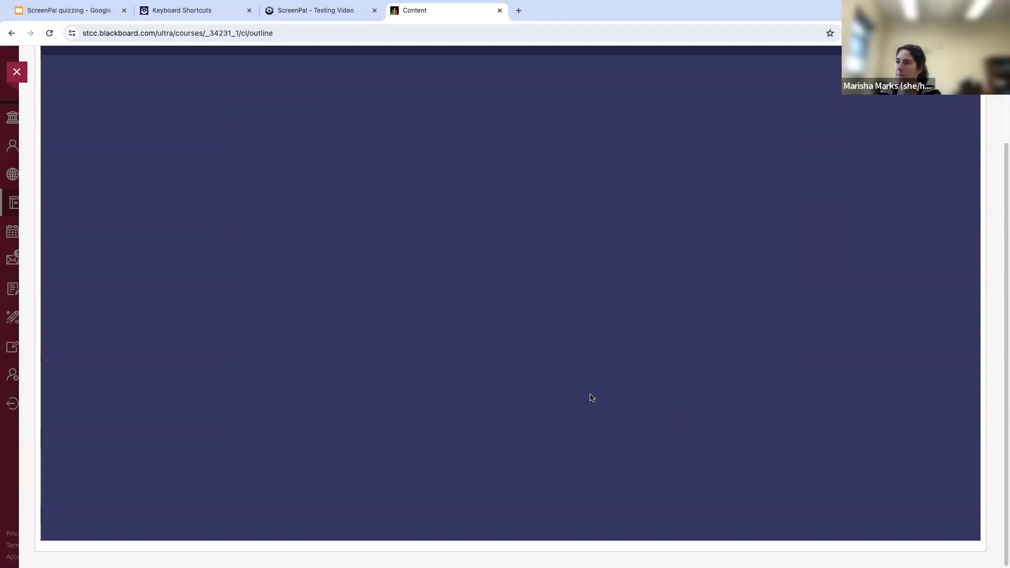
pyautogui.scroll(3, 217, 328)
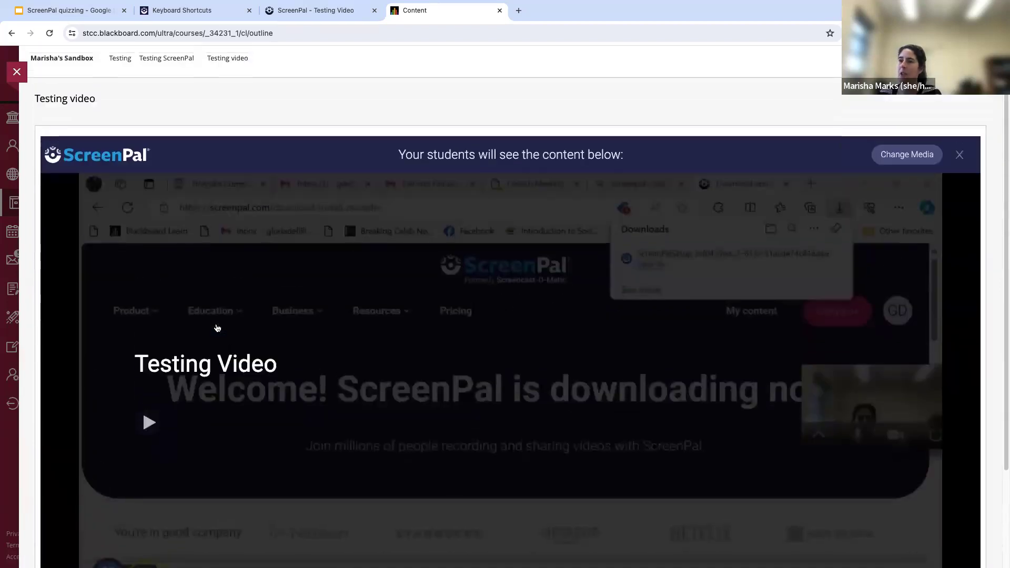
# Step: Return to the Testing ScreenPal folder and look through the content types that can be built, including ScreenPal LTI v1.3 - Course Content
pyautogui.click(178, 59)
pyautogui.click(179, 126)
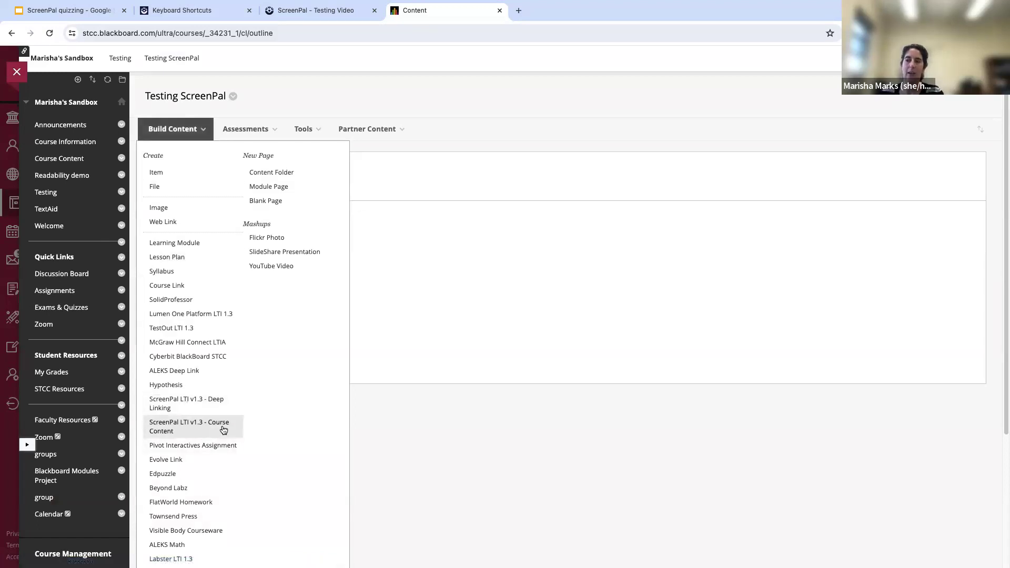
pyautogui.click(722, 471)
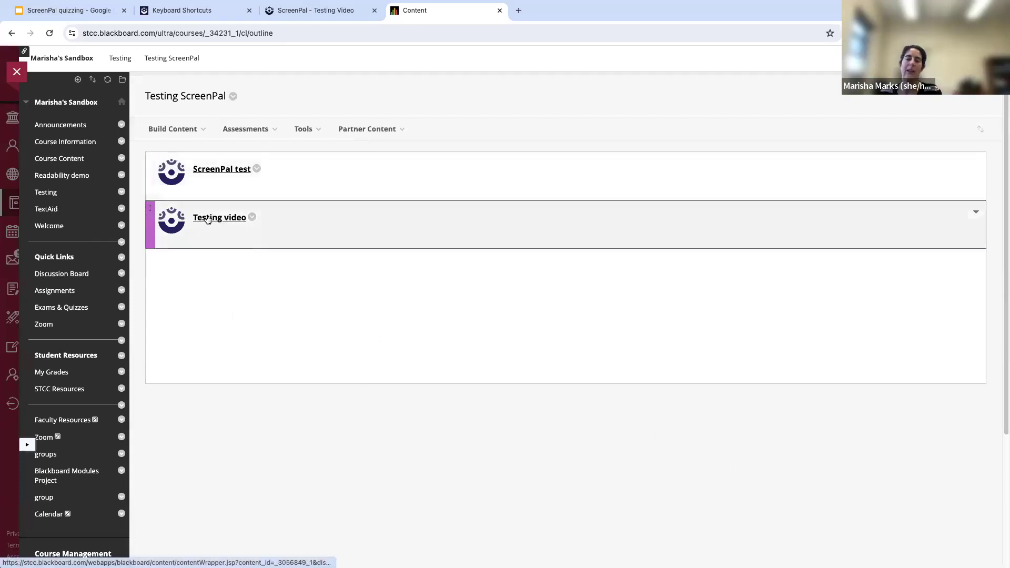
# Step: Open the Testing video item and briefly play the embedded quiz video to preview it, pausing it near the start
pyautogui.click(208, 218)
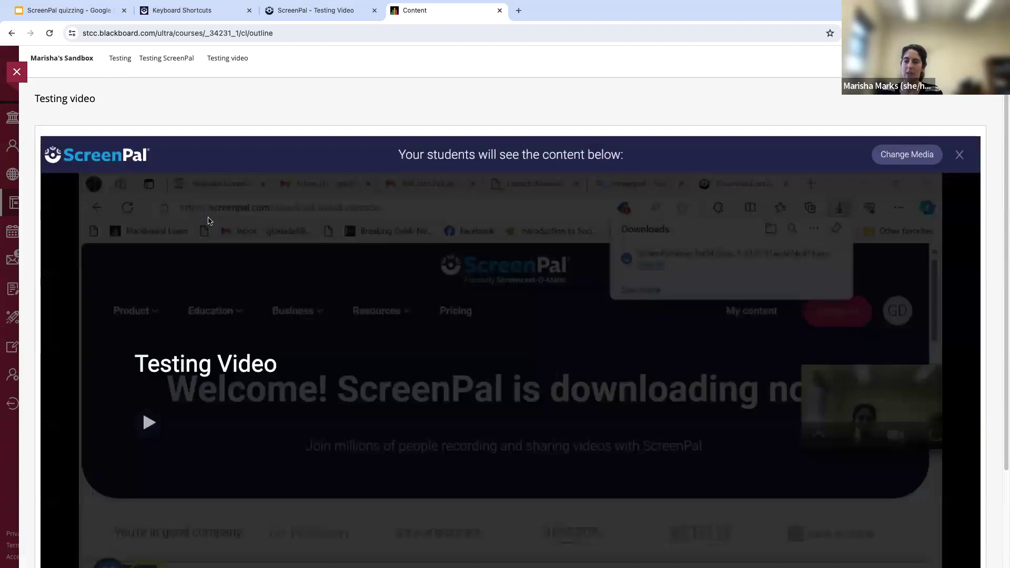
pyautogui.scroll(-3, 208, 221)
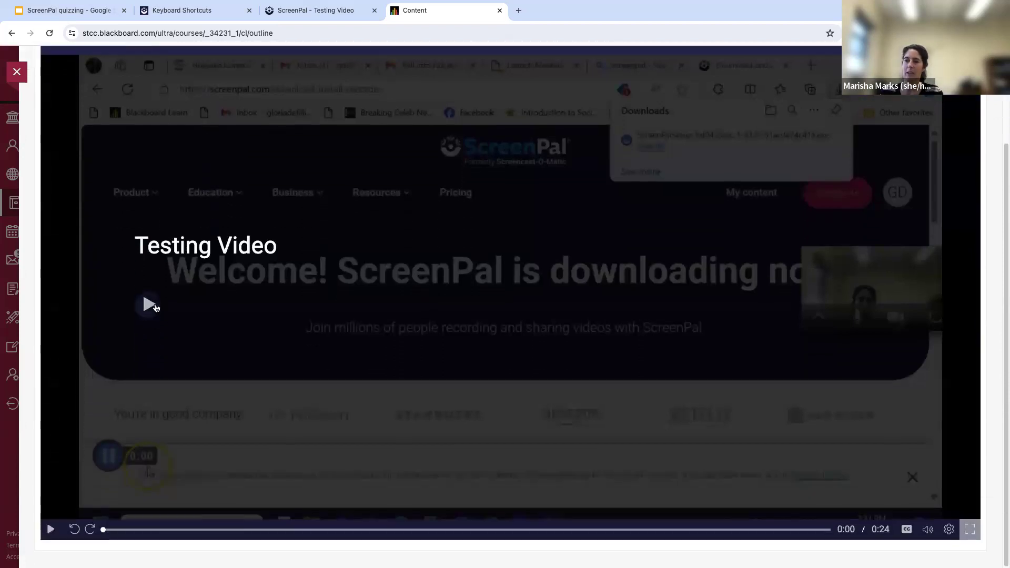
pyautogui.click(148, 305)
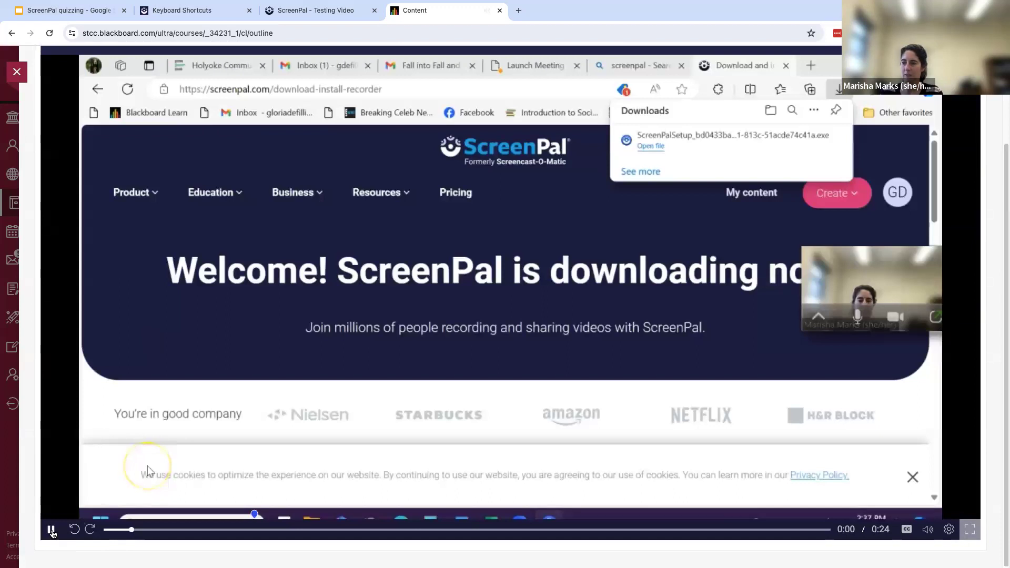
pyautogui.click(51, 530)
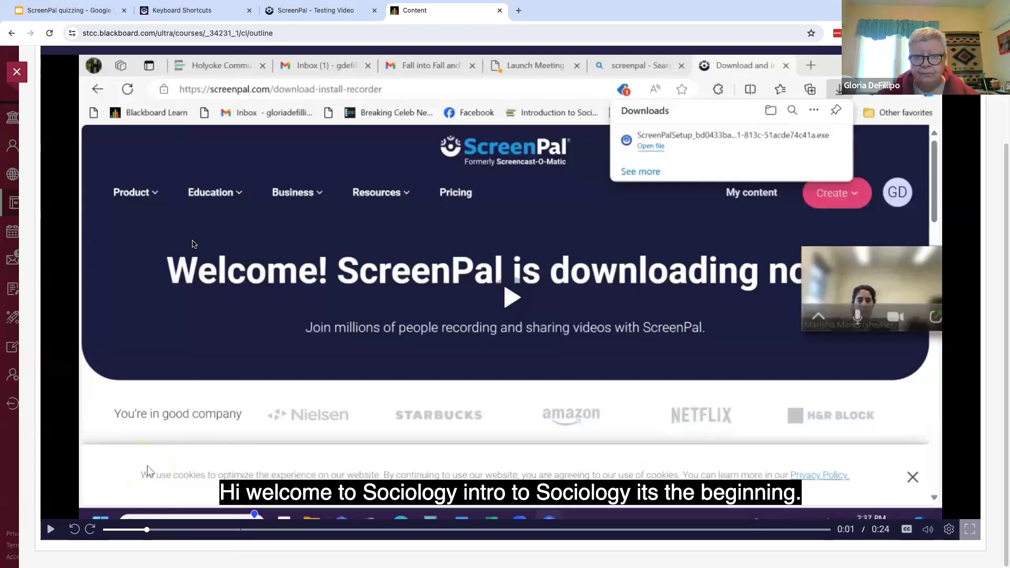
pyautogui.press('Escape')
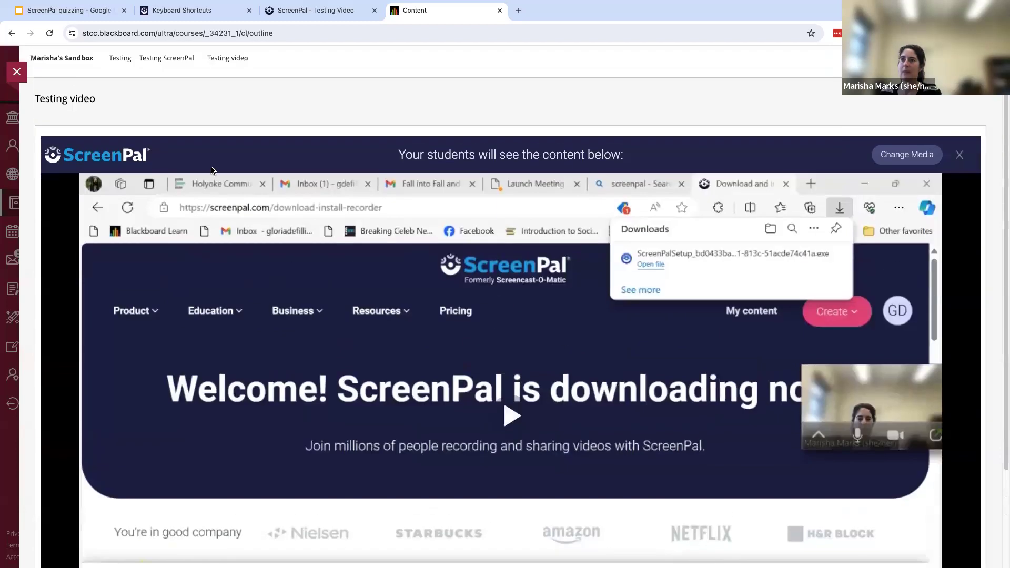
# Step: Return to the Testing ScreenPal folder and open the Full Grade Center to examine the Testing Video grade column
pyautogui.click(162, 60)
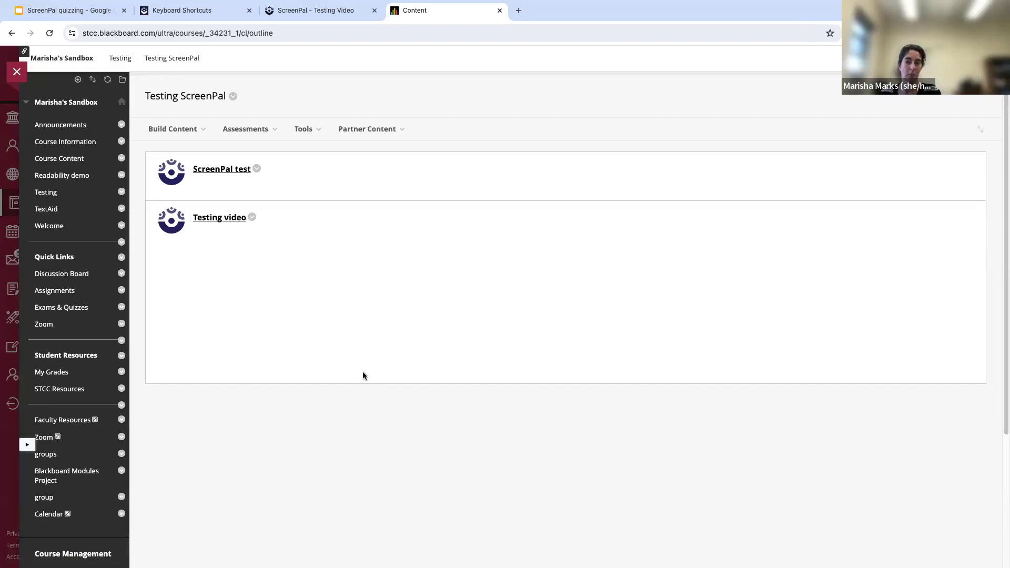
pyautogui.scroll(-3, 79, 415)
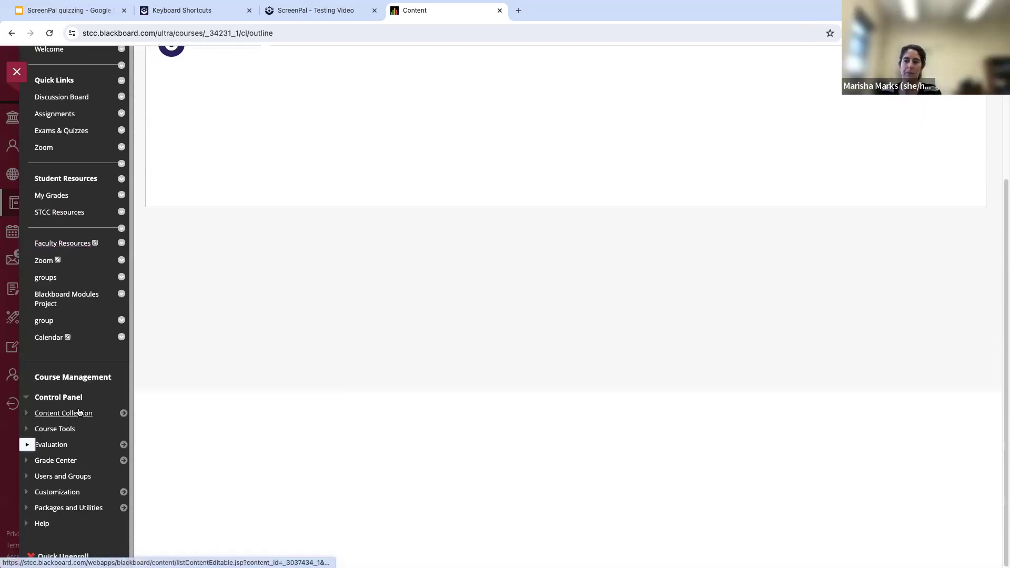
pyautogui.click(27, 462)
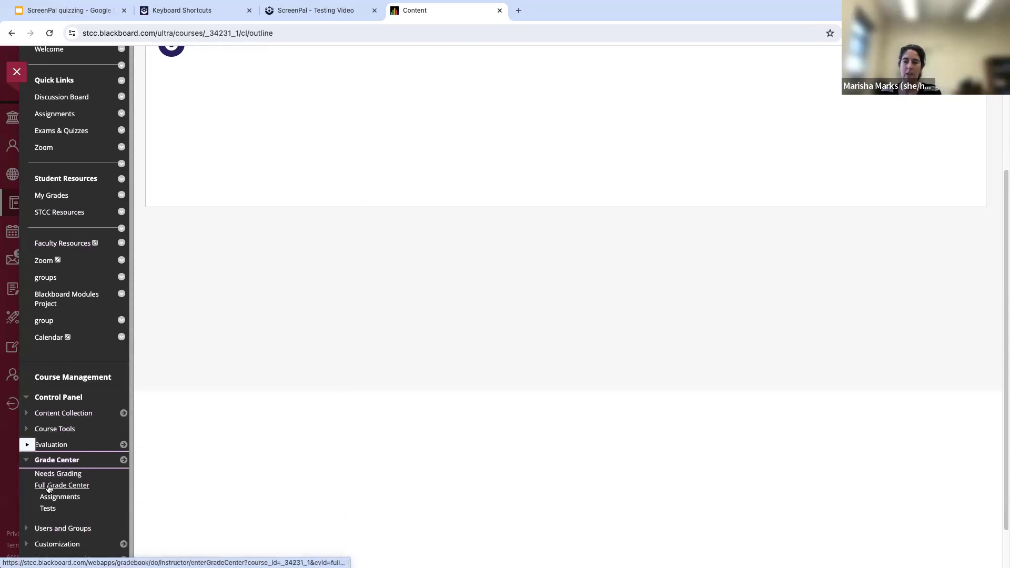
pyautogui.click(48, 486)
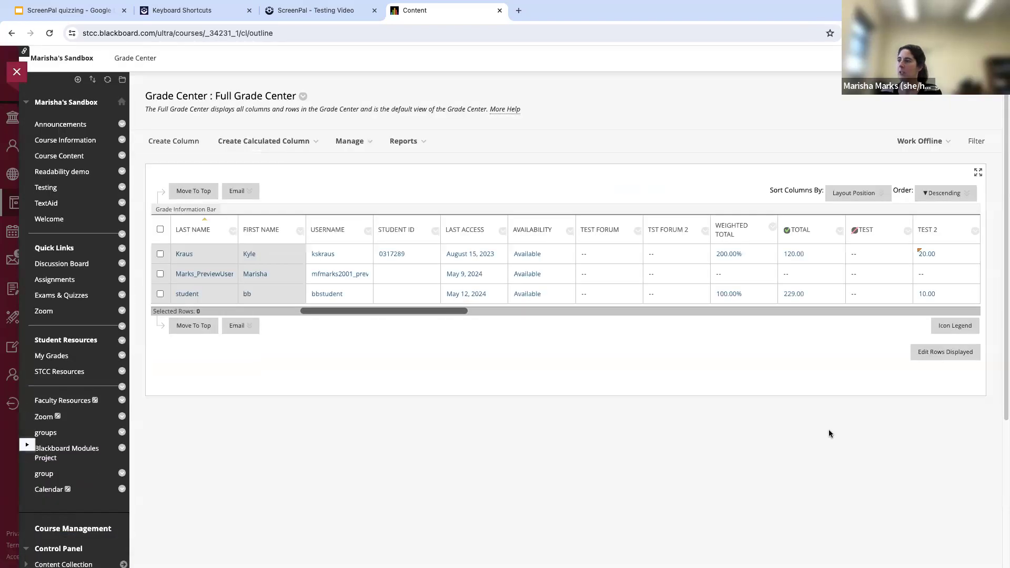
pyautogui.moveTo(445, 311); pyautogui.dragTo(976, 335)
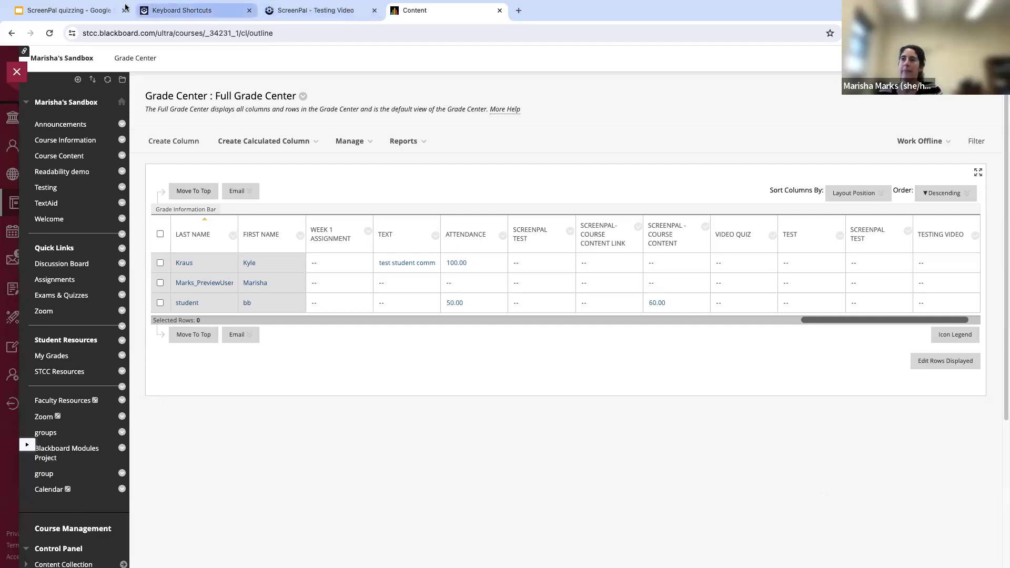
# Step: Switch to the ScreenPal quizzing presentation in Google Slides
pyautogui.click(65, 9)
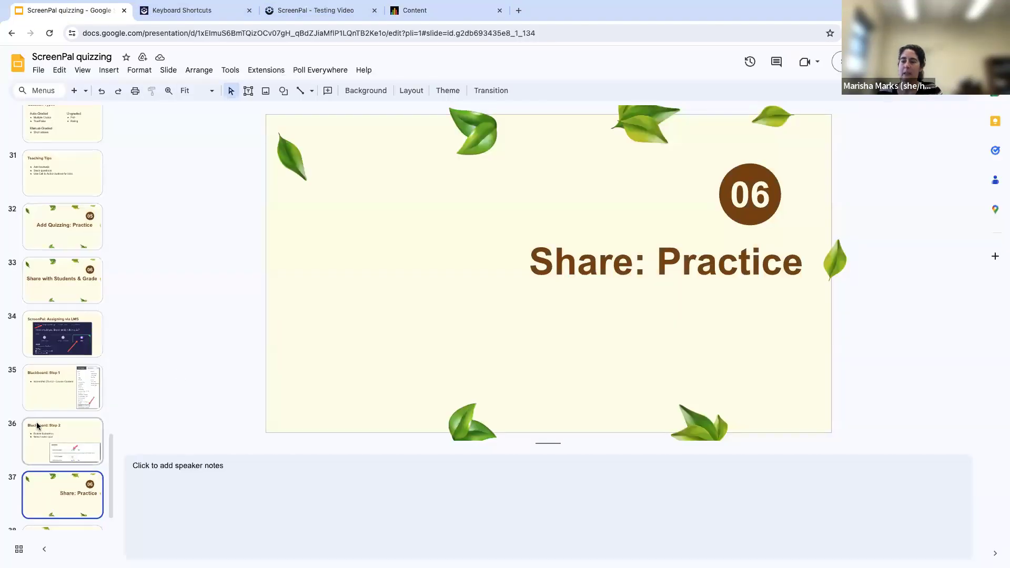